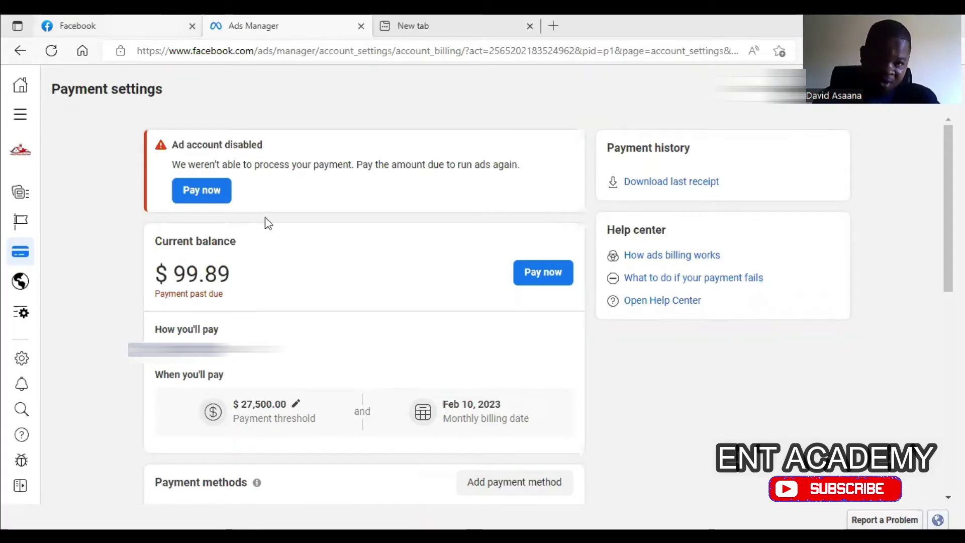
Switch from the Ads Manager Payment settings to the blank new browser tab
key("ctrl+shift+Tab")
Move from the new tab page over to the Facebook home feed tab in Edge
left_click(467, 20)
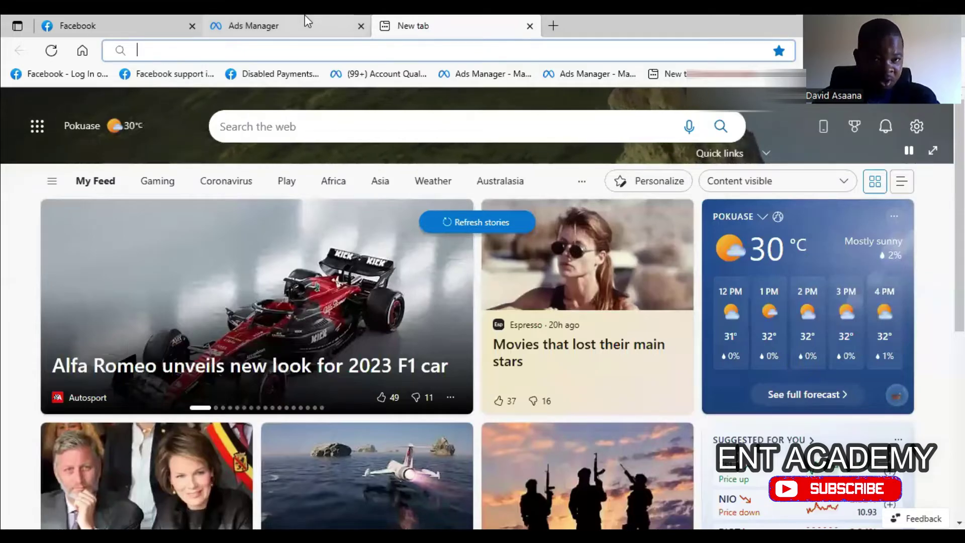
mouse_move(339, 17)
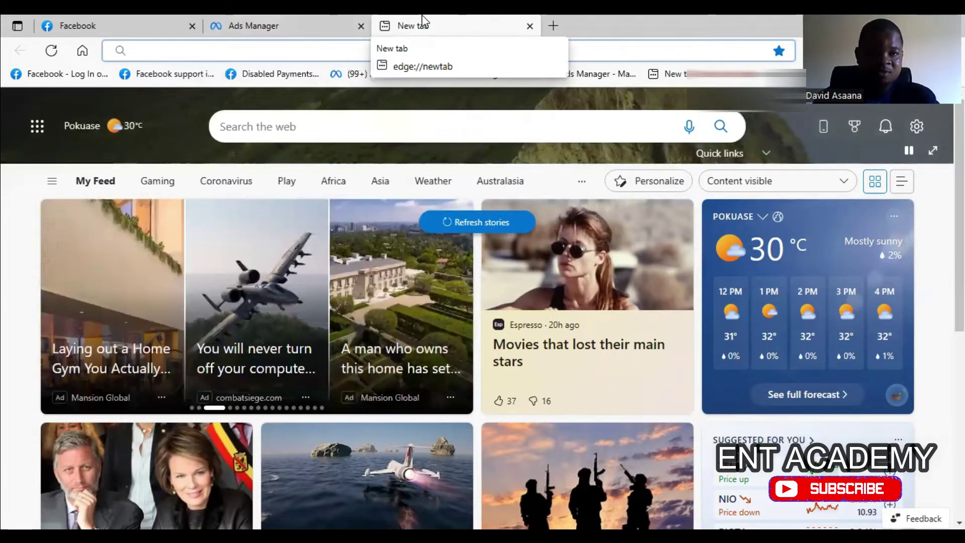
mouse_move(300, 19)
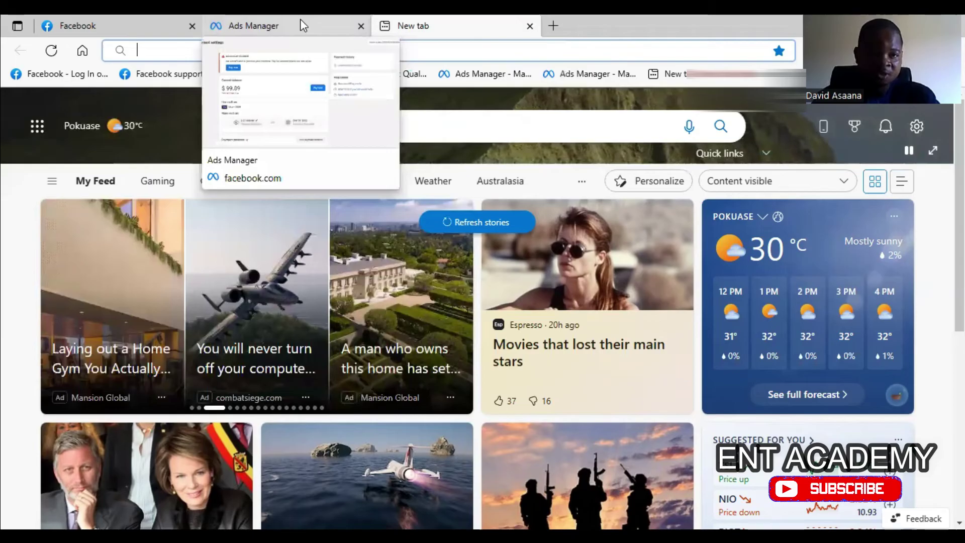
left_click(107, 20)
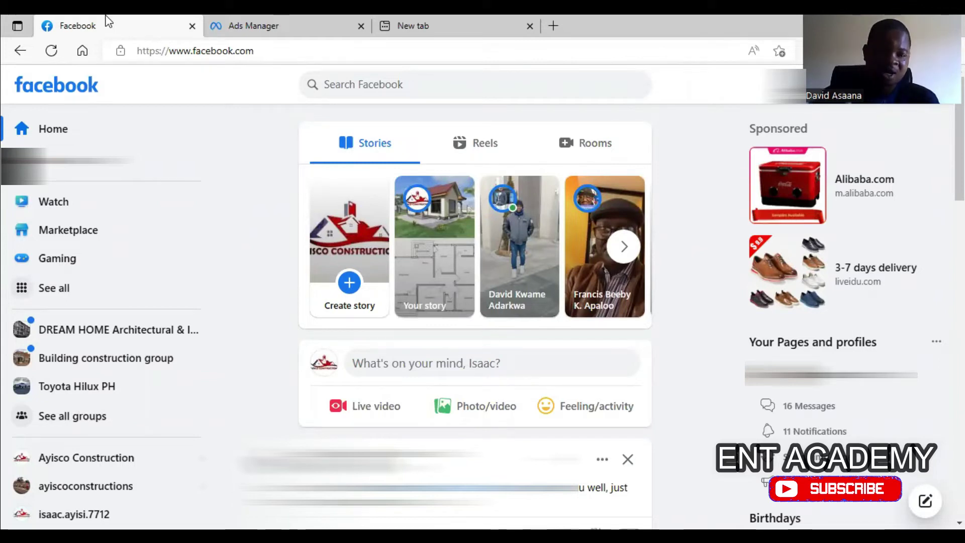
Cycle through the Ads Manager and new tab tabs, ending back on the Facebook feed
left_click(326, 17)
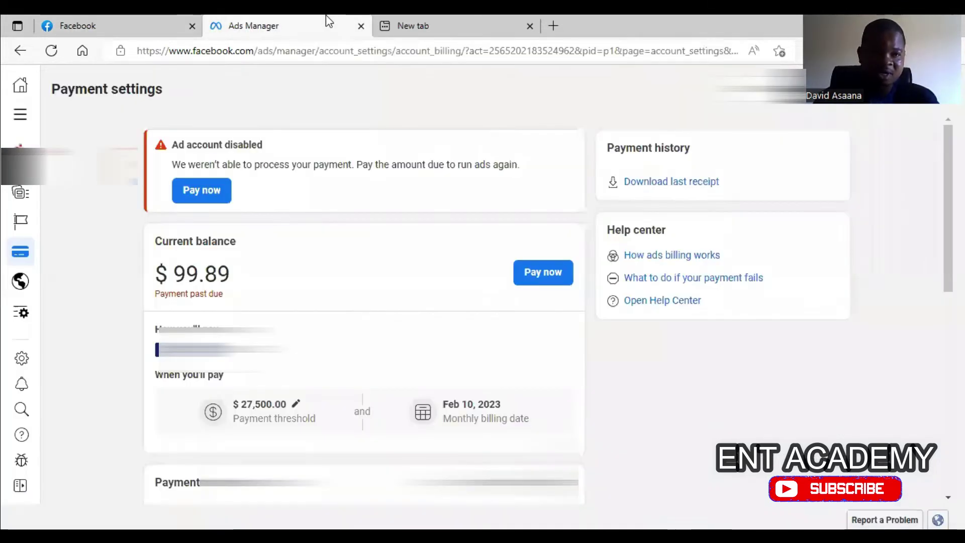
left_click(423, 22)
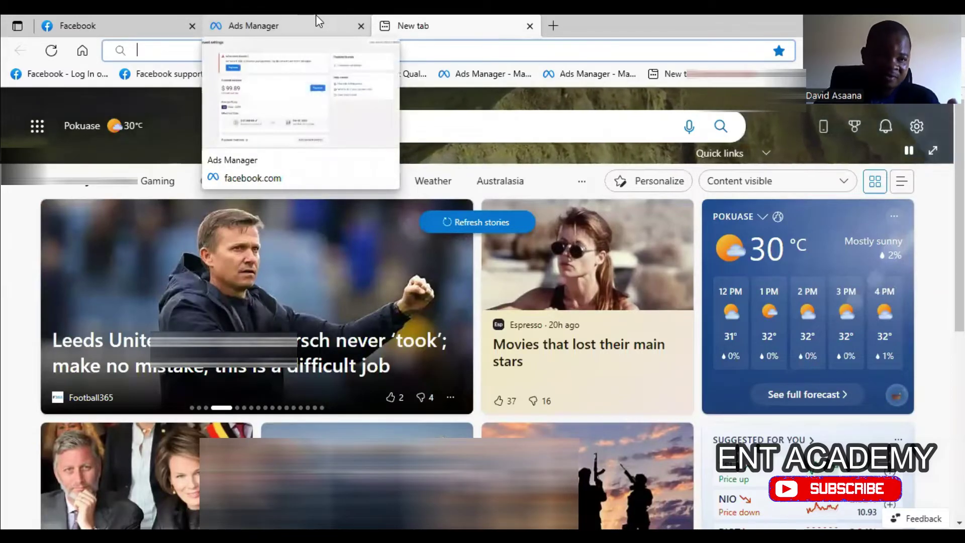
left_click(316, 20)
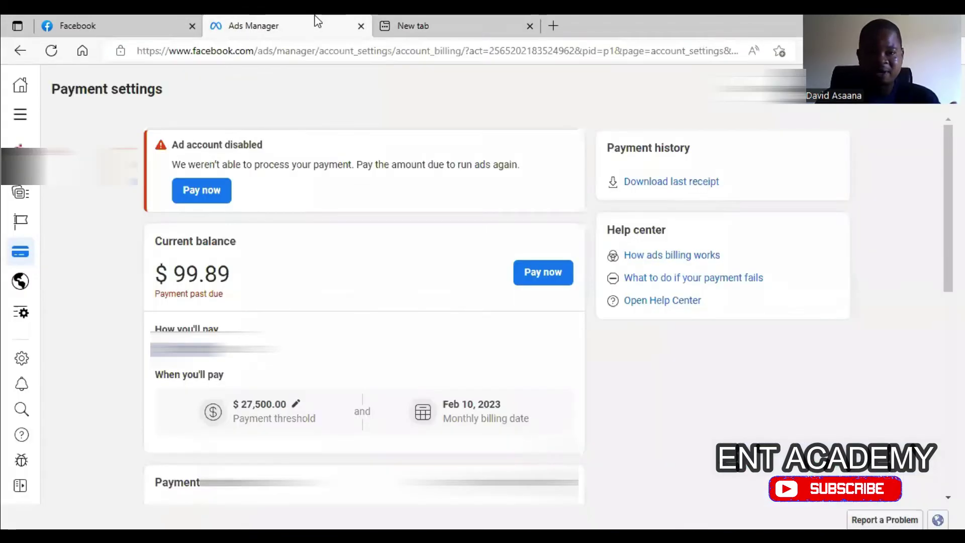
left_click(125, 21)
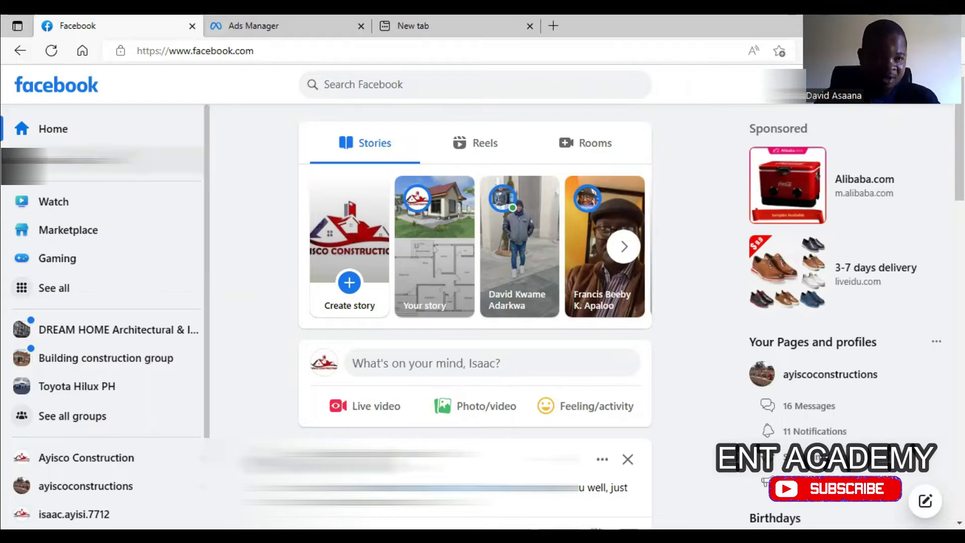
Reload the Facebook home feed and scroll through it
left_click(93, 133)
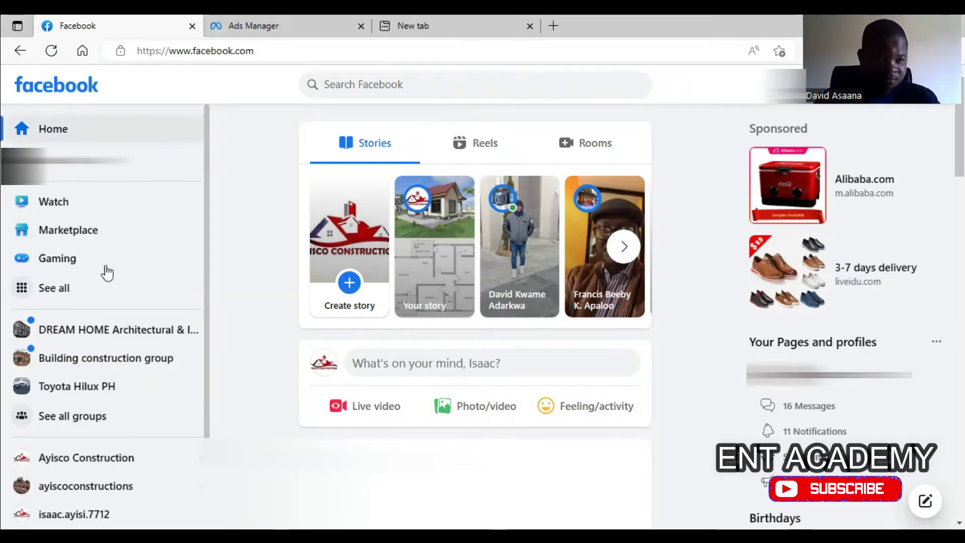
scroll(103, 269, "down", 2)
scroll(162, 293, "up", 2)
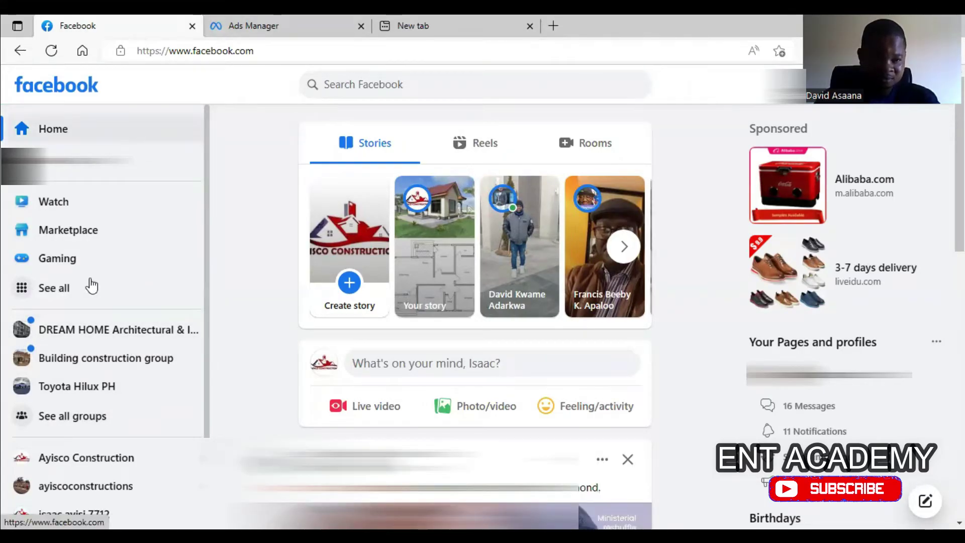
scroll(95, 310, "down", 2)
scroll(90, 227, "up", 2)
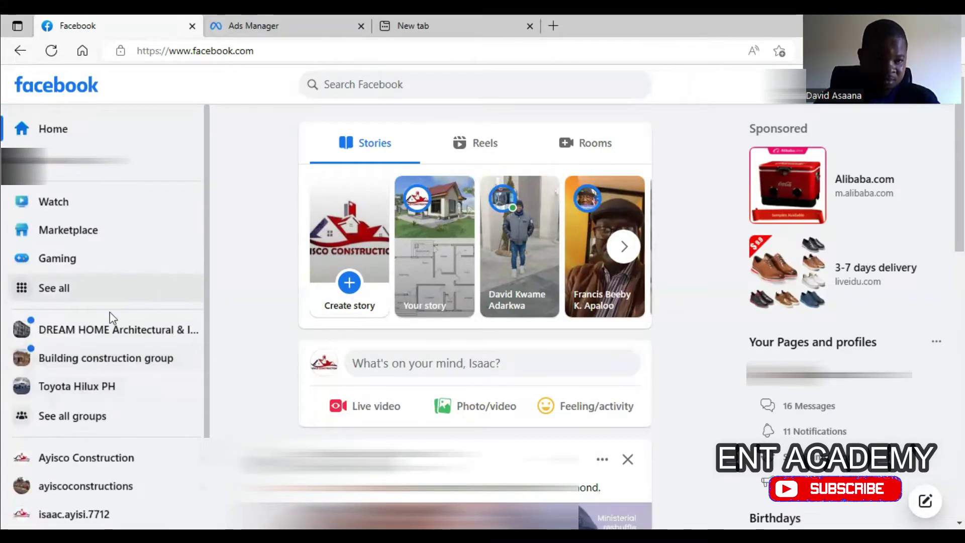
Open Facebook's full Menu and scroll to the Professional section listing Ads Manager
left_click(79, 286)
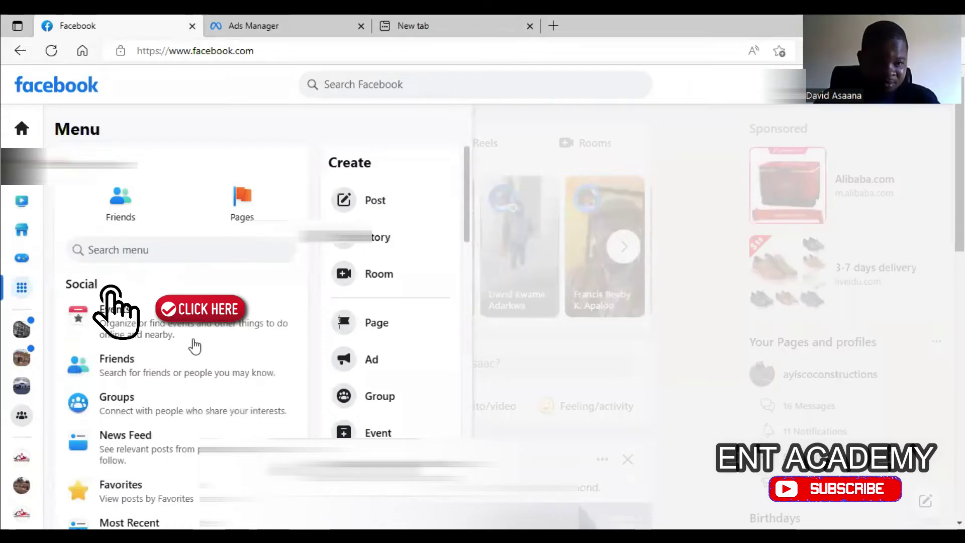
scroll(196, 342, "down", 5)
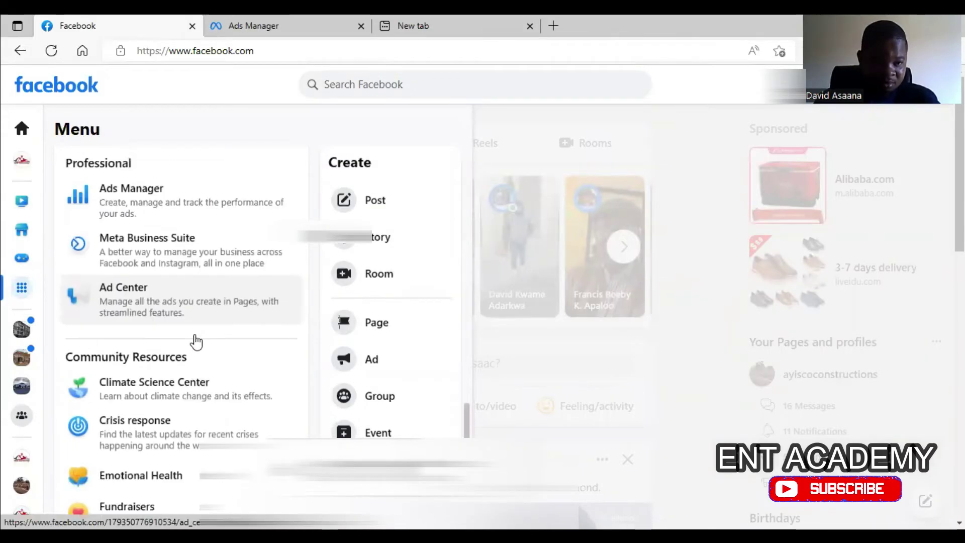
scroll(194, 340, "up", 1)
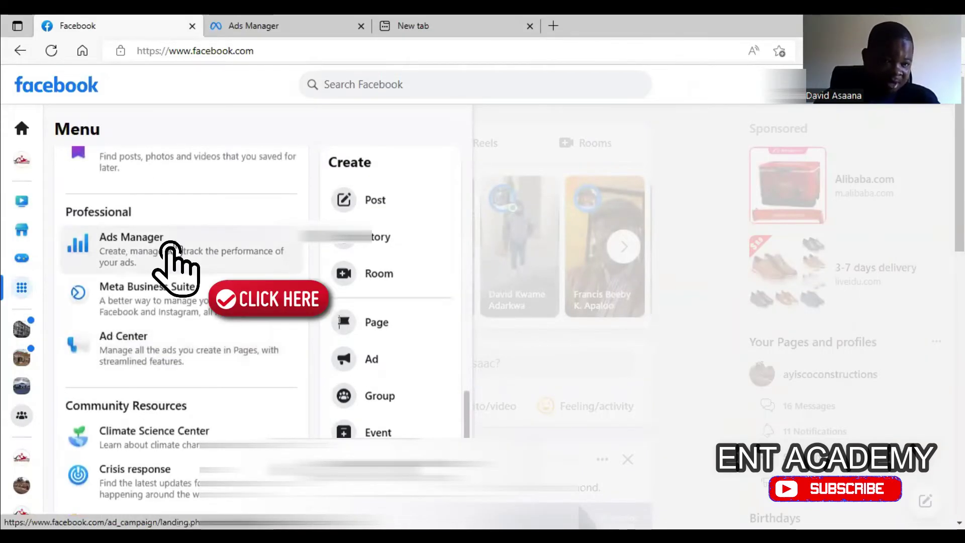
Open the saved Ads Manager bookmark in the empty new tab
left_click(303, 20)
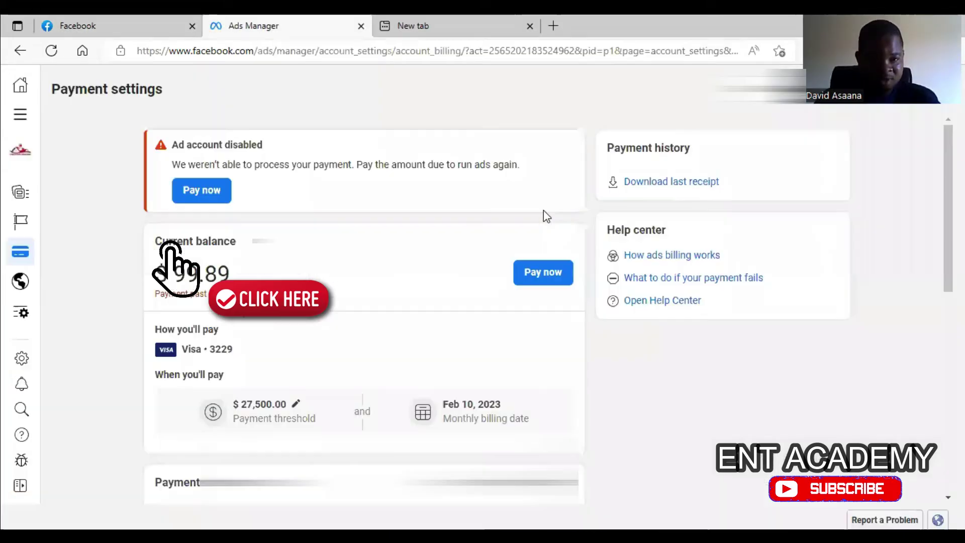
left_click(454, 20)
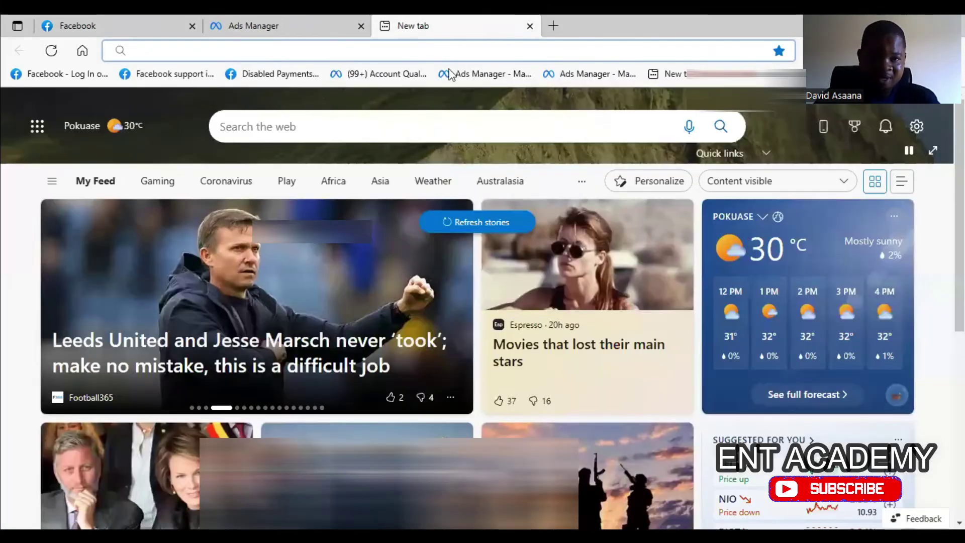
left_click(470, 73)
left_click(252, 20)
left_click(451, 21)
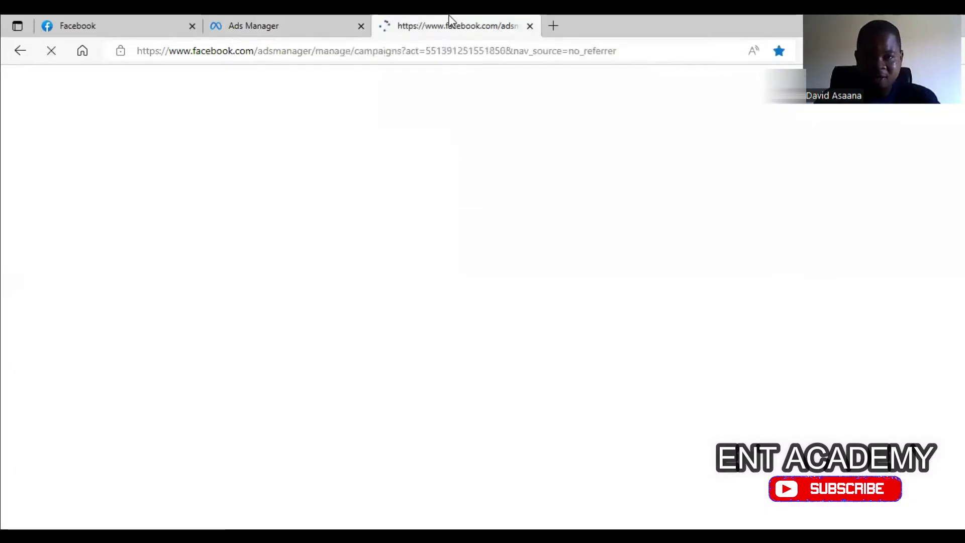
Check the Payment settings tab, then return to the tab loading the six-campaign Campaigns table
left_click(300, 17)
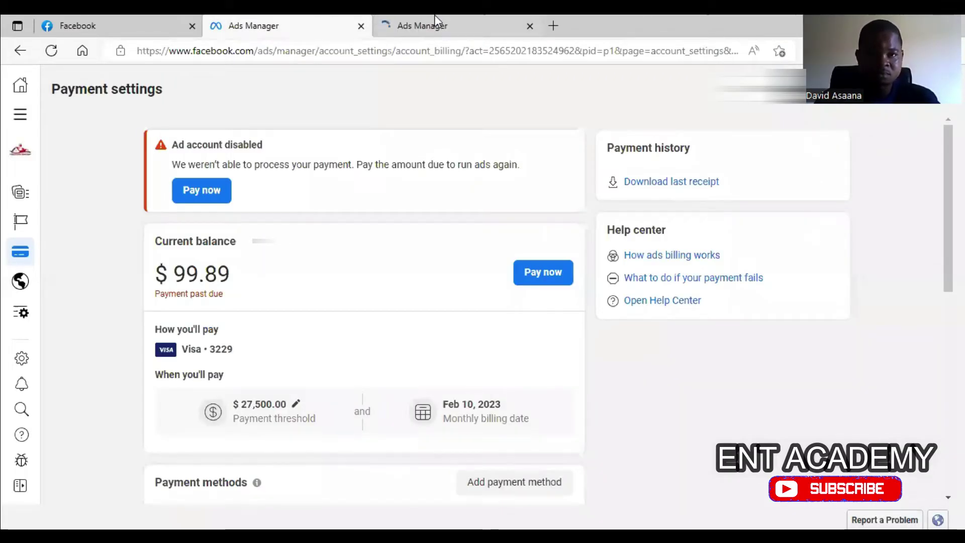
left_click(434, 17)
left_click(312, 20)
left_click(447, 16)
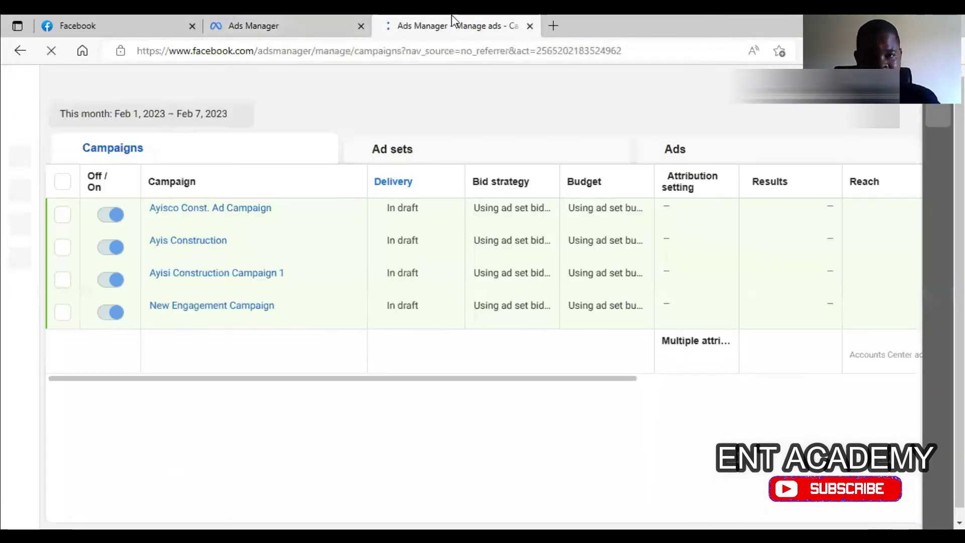
left_click(340, 16)
left_click(436, 16)
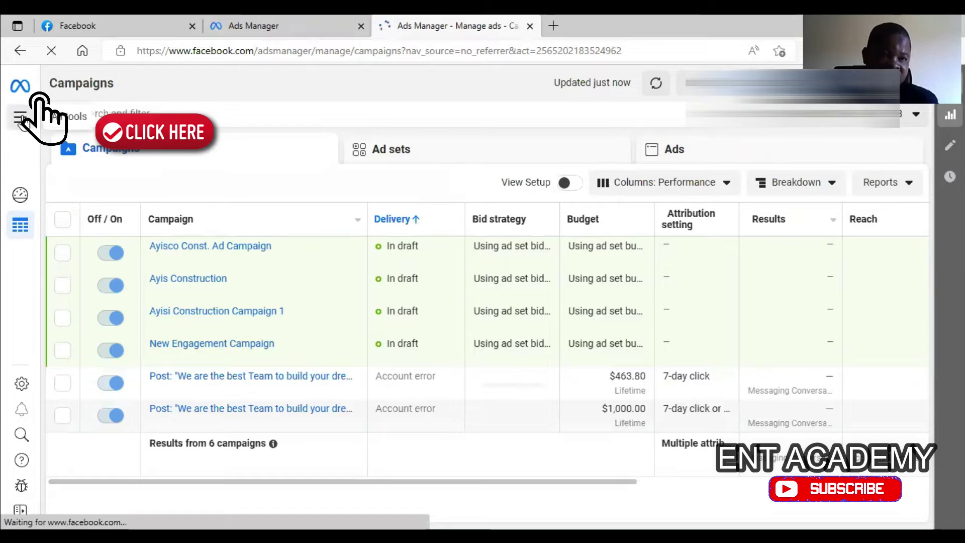
Choose Billing under Shortcuts from the All tools menu in Ads Manager
left_click(21, 117)
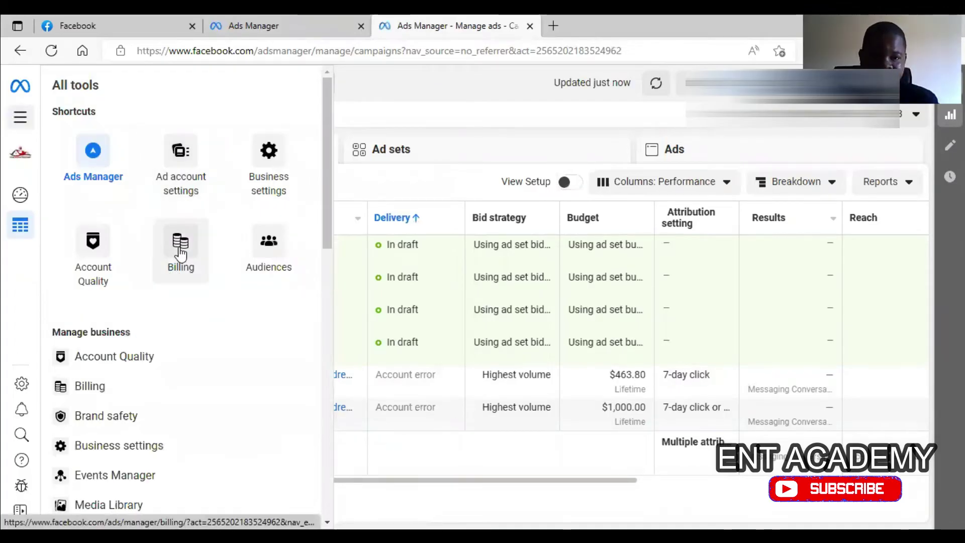
left_click(231, 227)
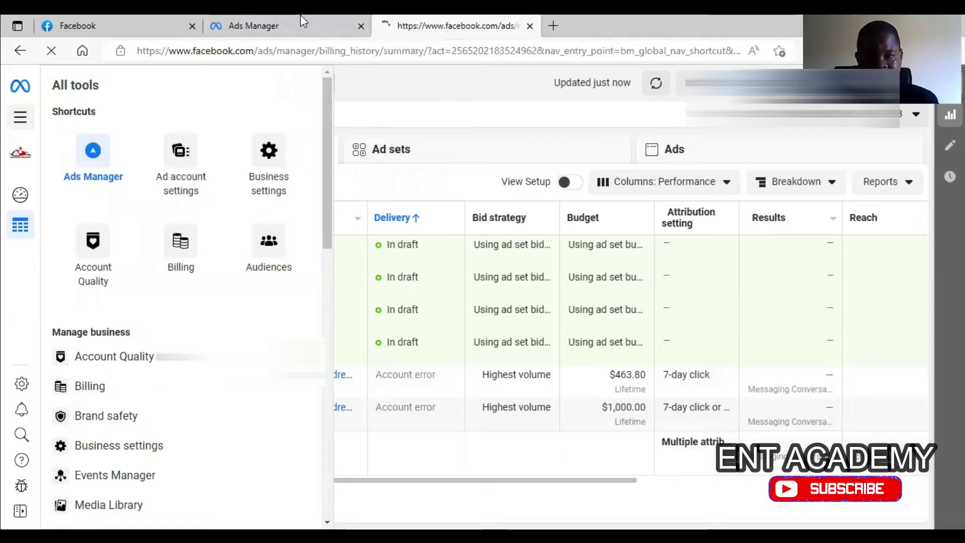
left_click(300, 20)
Return to the billing tab as Payment settings loads with $99.89 past due and a $27,500.00 threshold
left_click(436, 20)
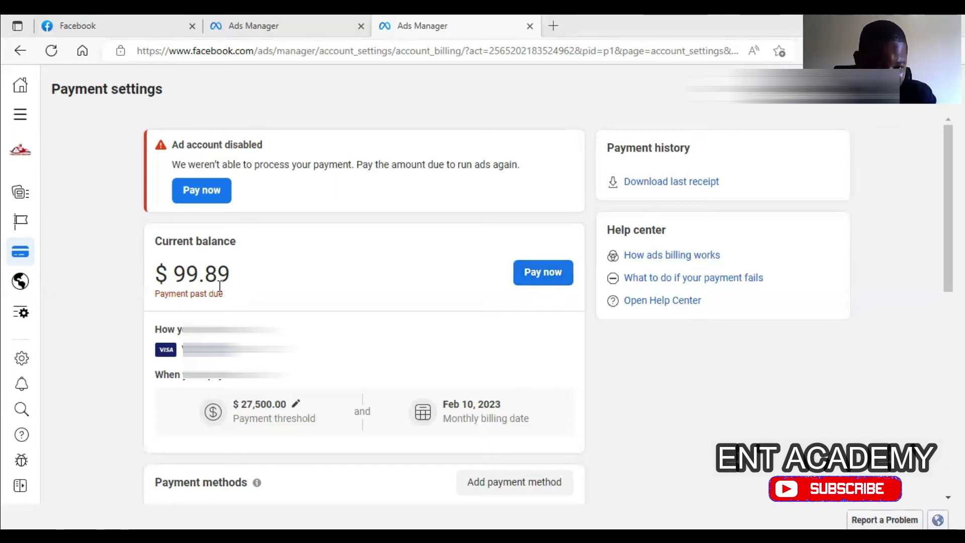
Start paying the $99.89 current balance and delete the amount to pay
left_click(542, 274)
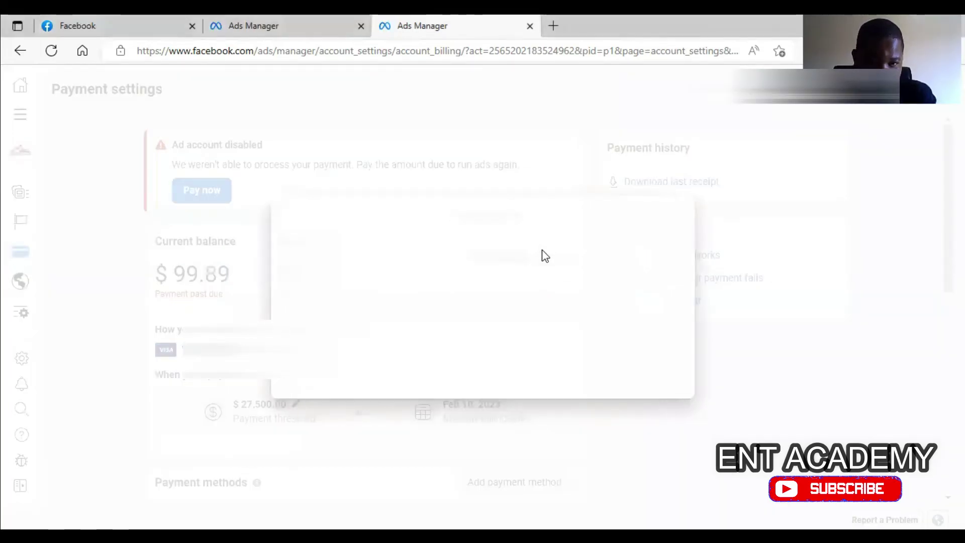
left_click(545, 251)
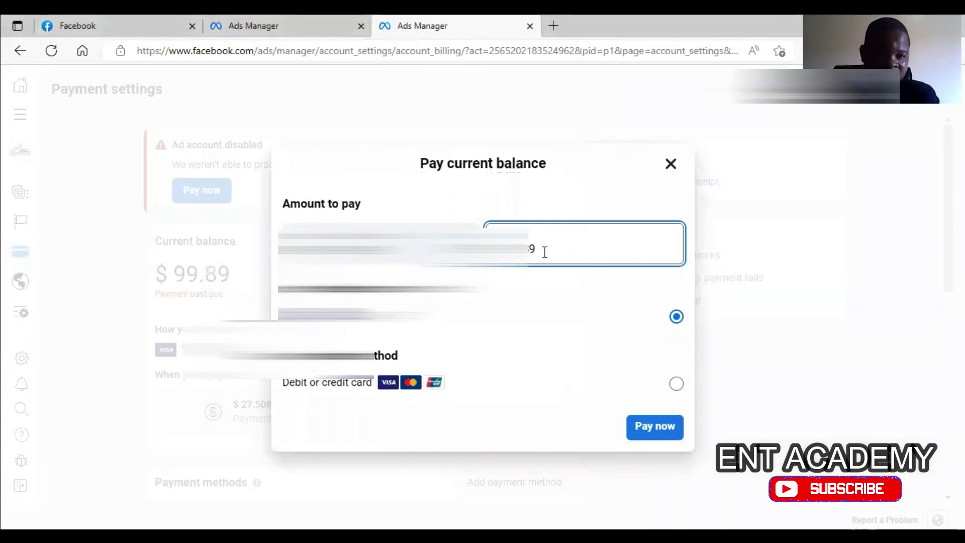
key("BackSpace")
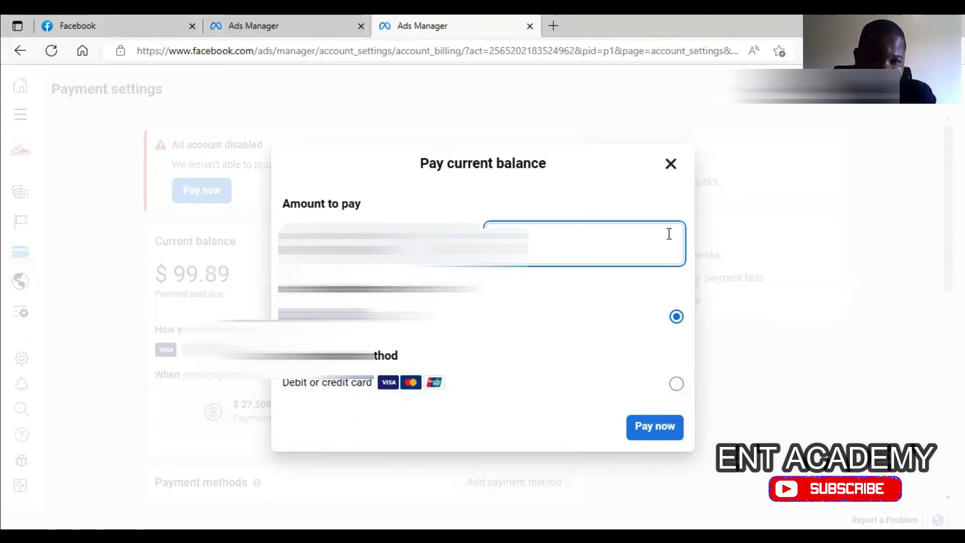
Review a $5.00 partial payment leaving $94.89, then close it without confirming
left_click(655, 427)
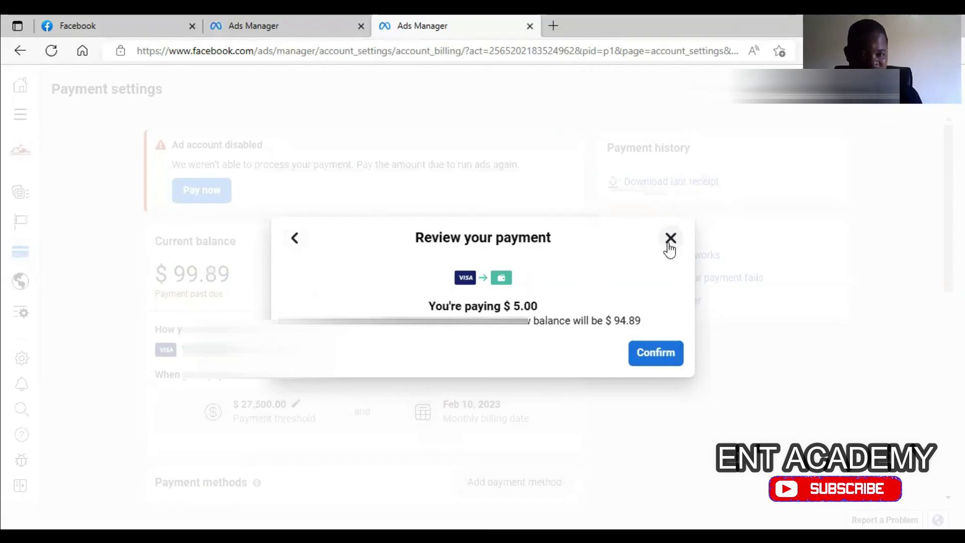
left_click(670, 239)
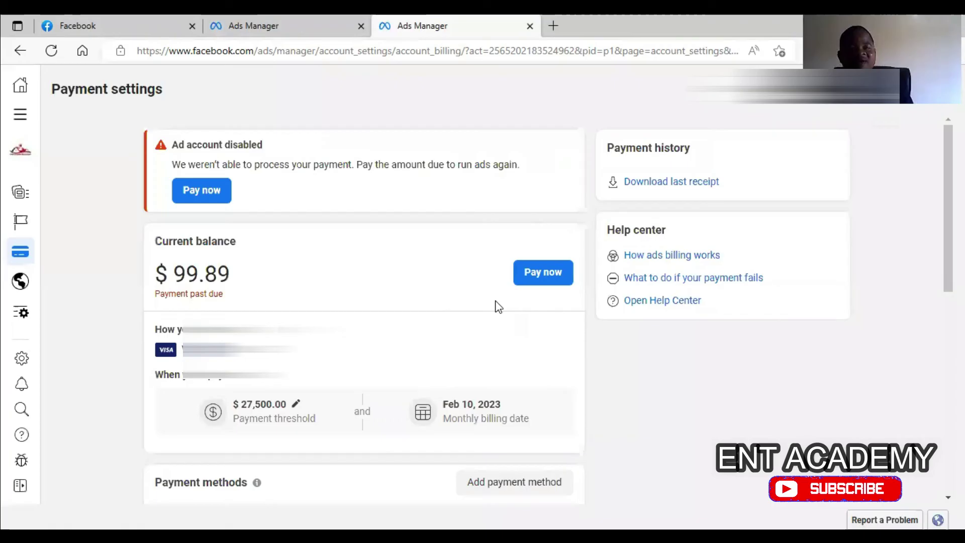